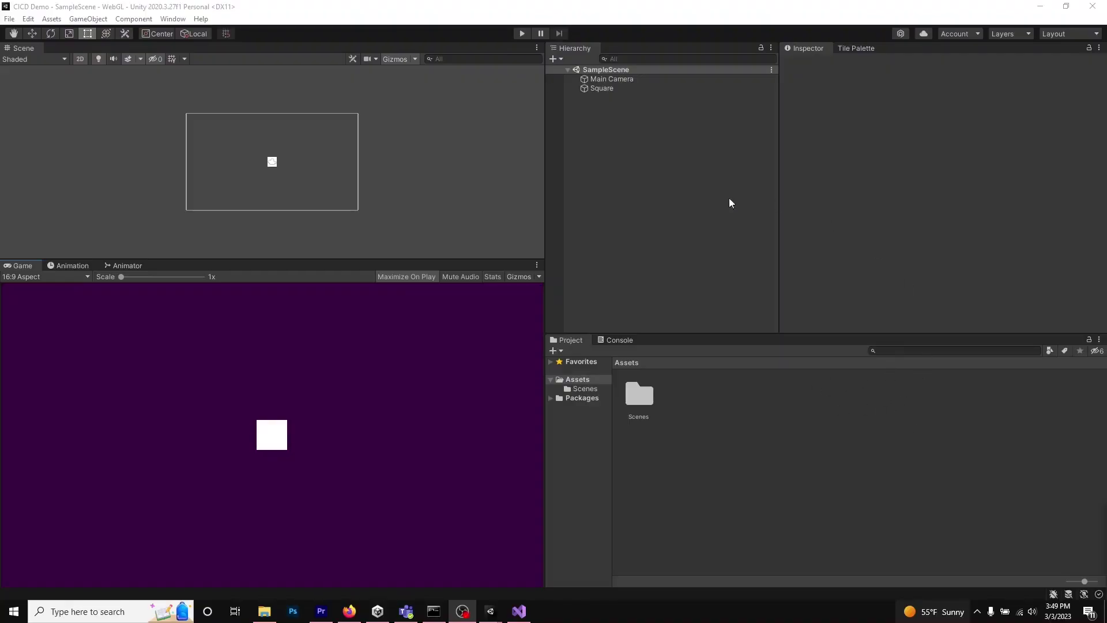
- Test-run play mode, then open Project Settings on the Editor page
left_click(522, 34)
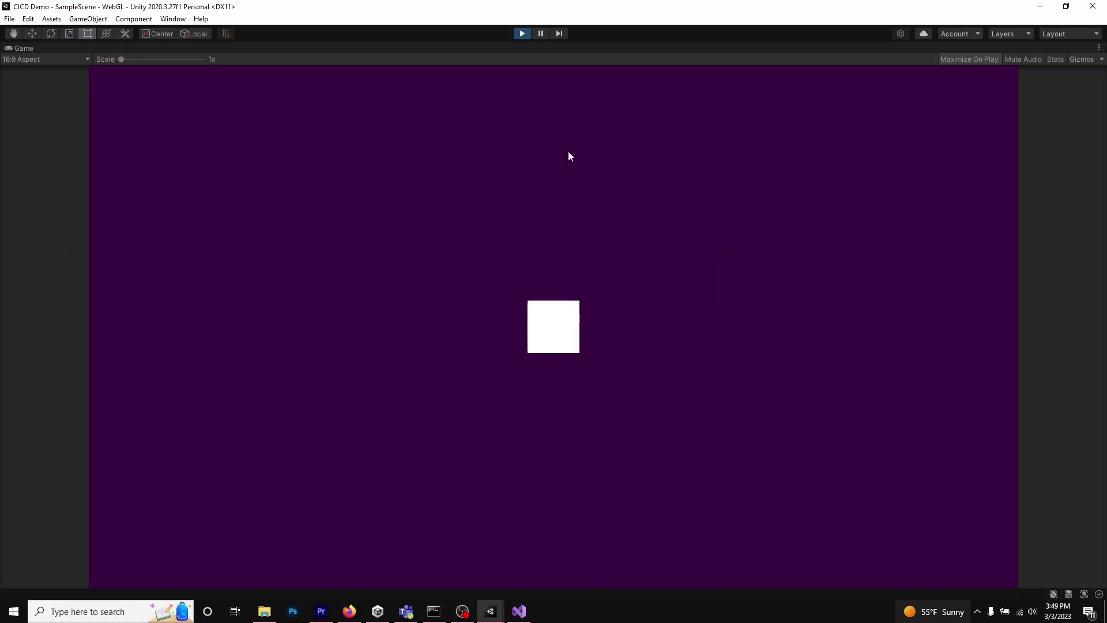
left_click(522, 34)
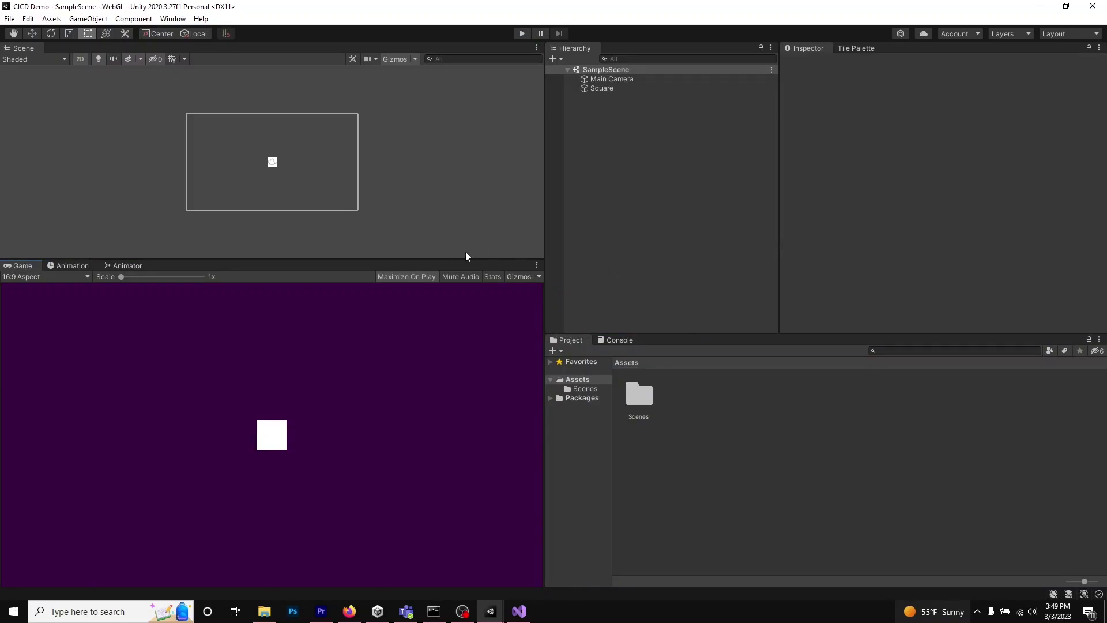
left_click(29, 20)
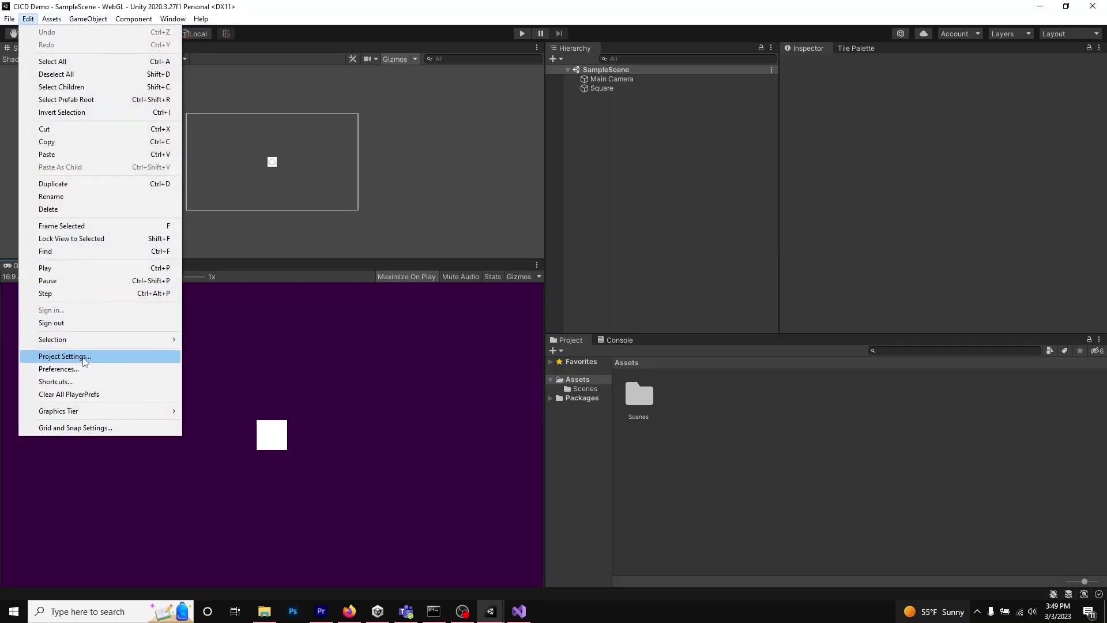
left_click(82, 357)
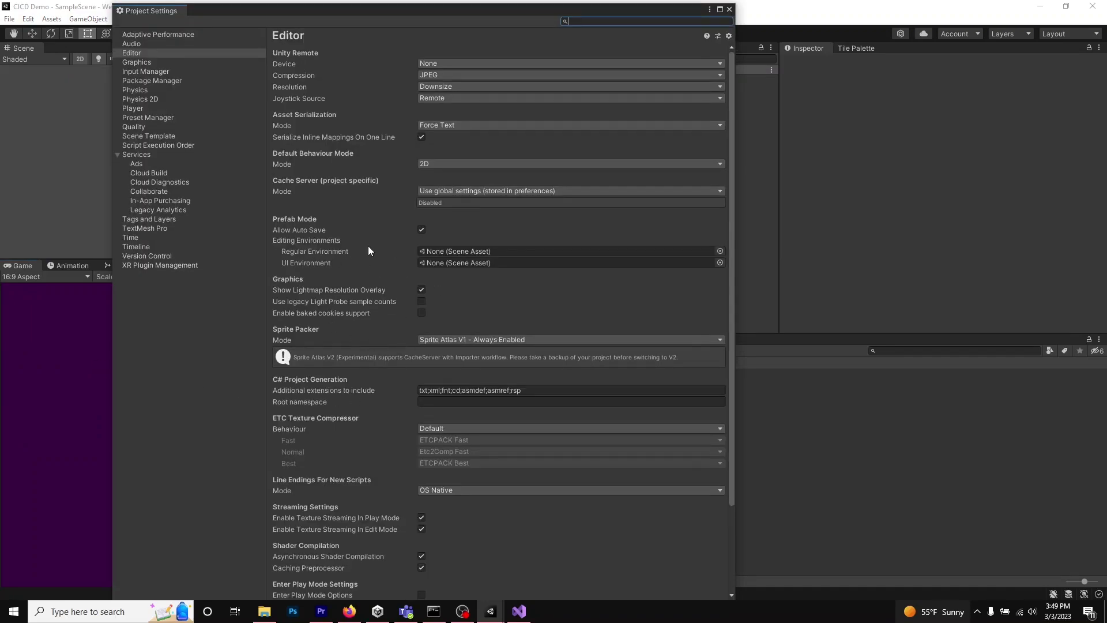
left_click(338, 61)
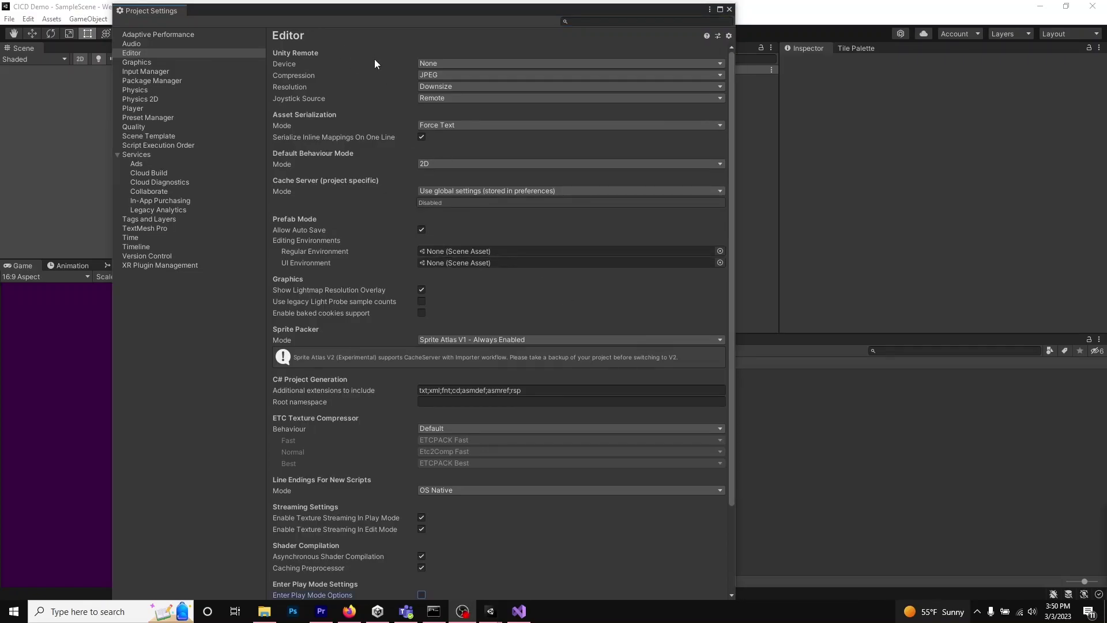
- Enable Enter Play Mode Options, leaving Reload Domain and Reload Scene unchecked
scroll(377, 86, "down", 3)
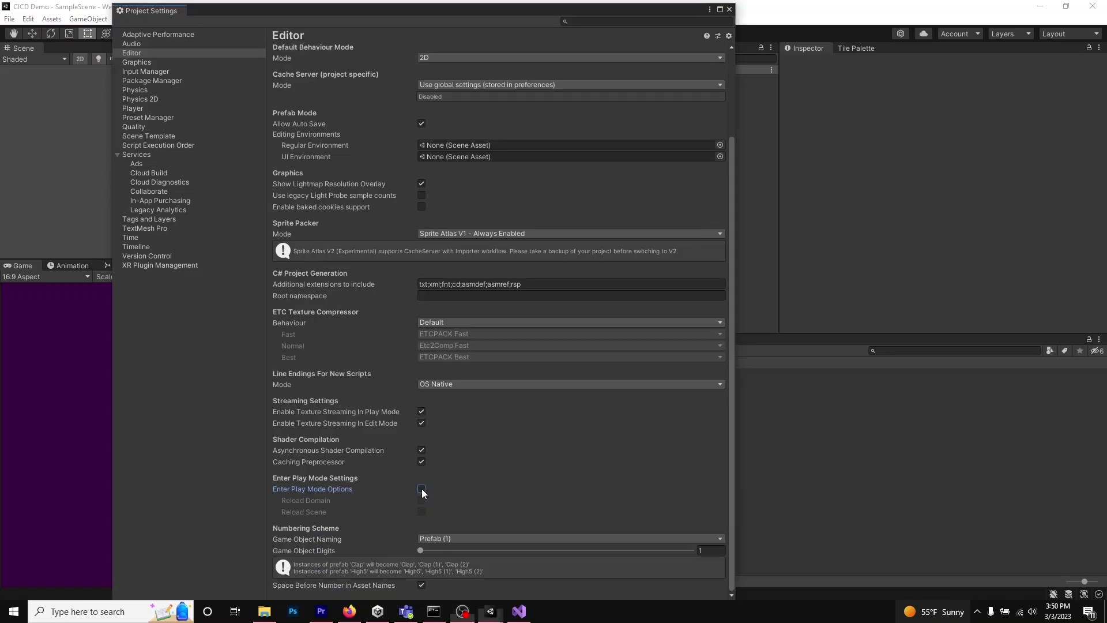
left_click(422, 489)
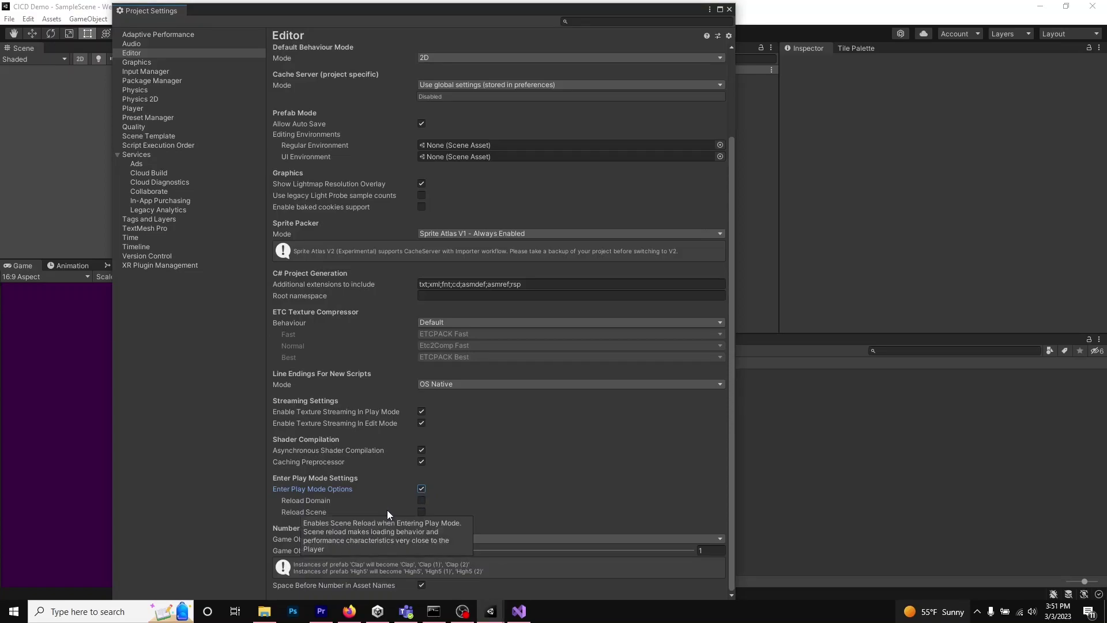
mouse_move(330, 501)
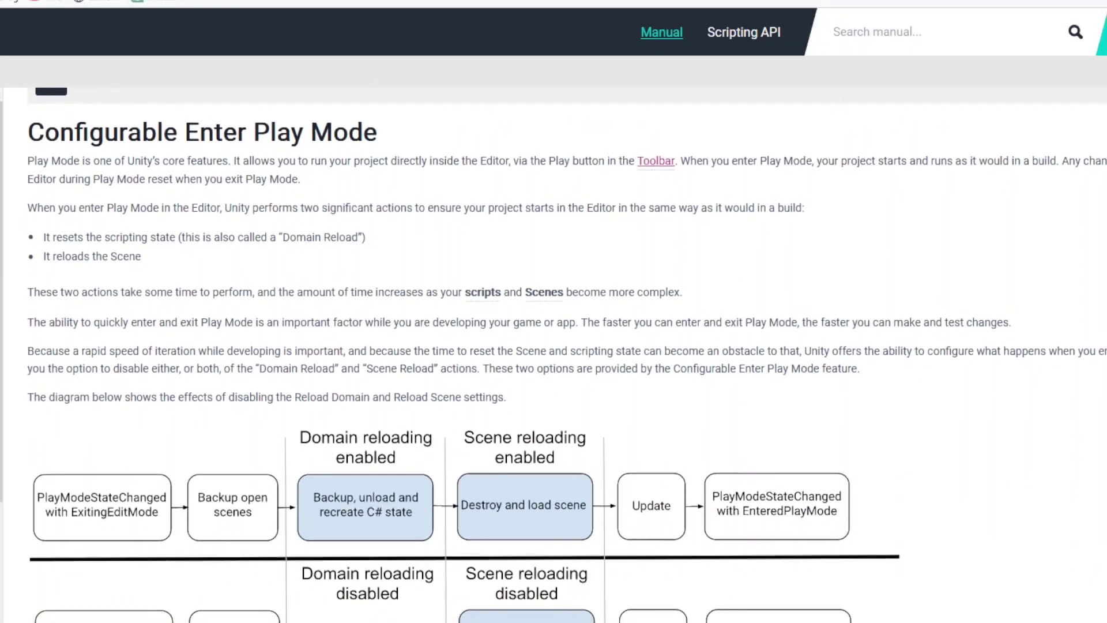
- Scroll the Domain Reloading manual page down to the static counter code example
scroll(554, 346, "down", 2)
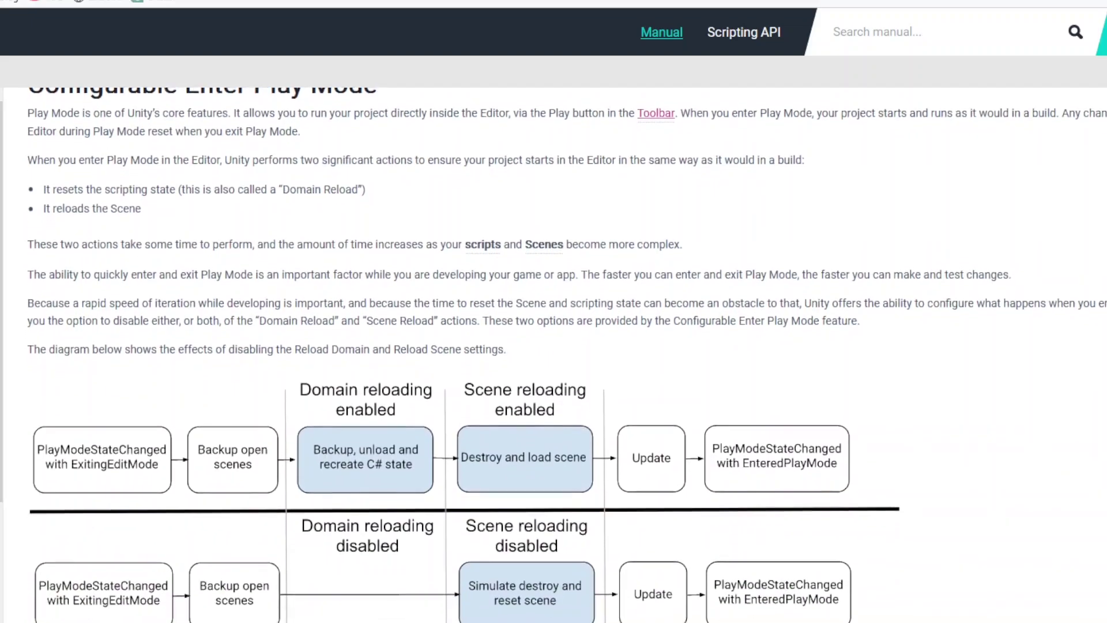
scroll(554, 346, "down", 2)
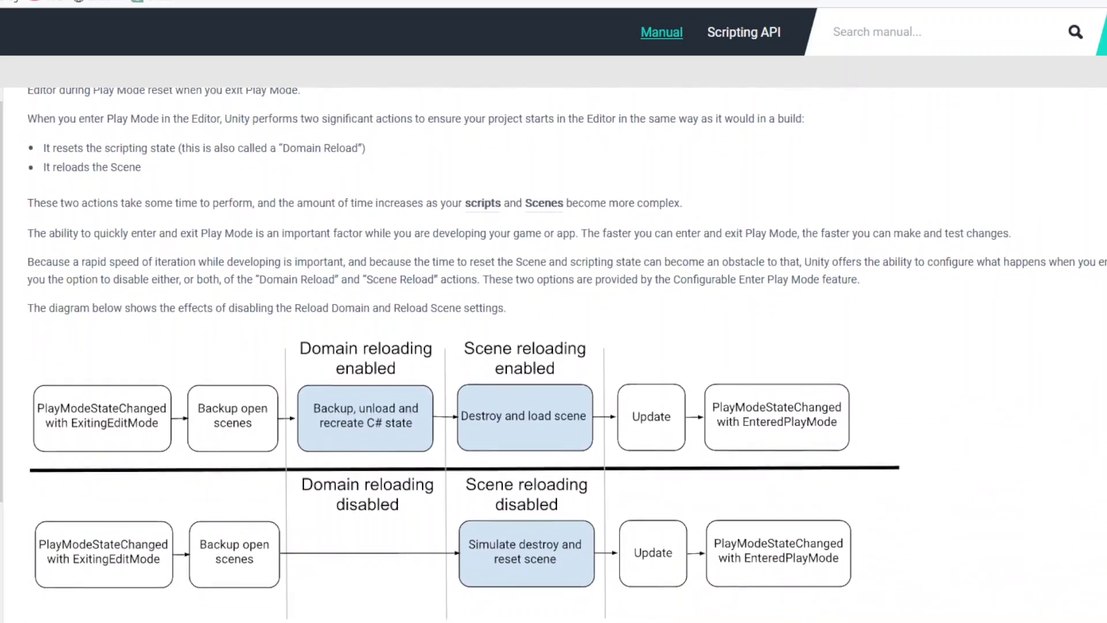
scroll(554, 346, "down", 2)
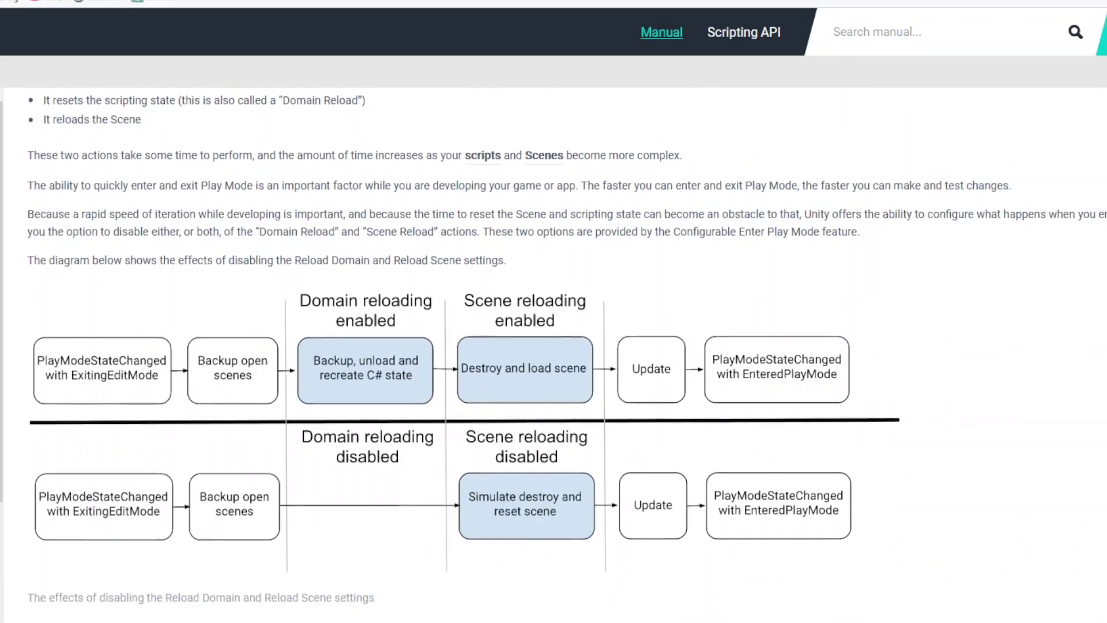
scroll(555, 347, "down", 2)
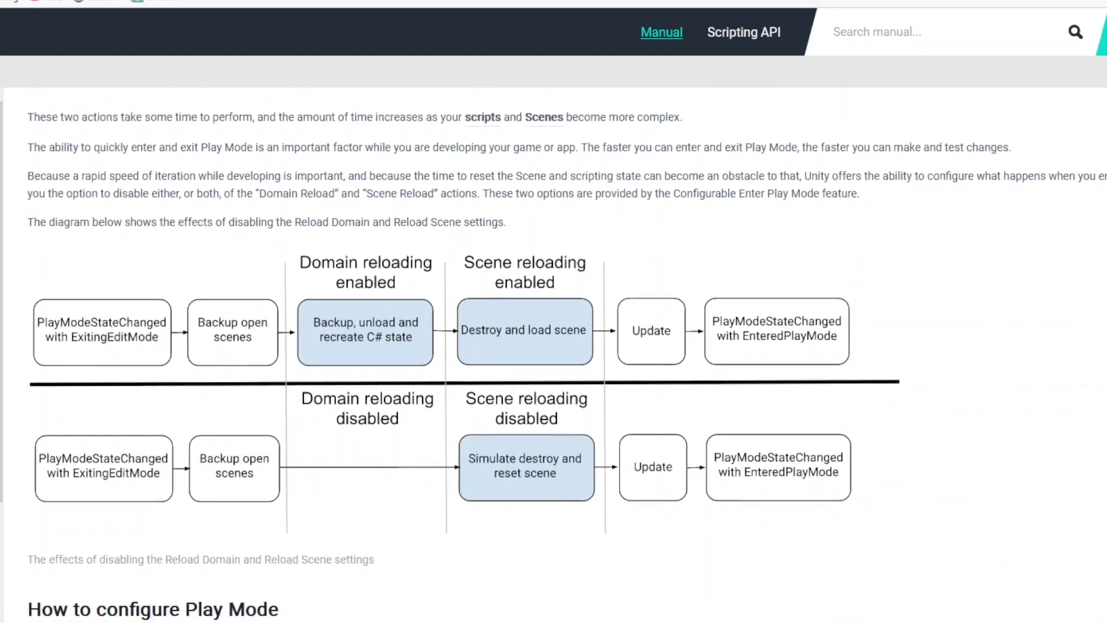
scroll(554, 346, "down", 2)
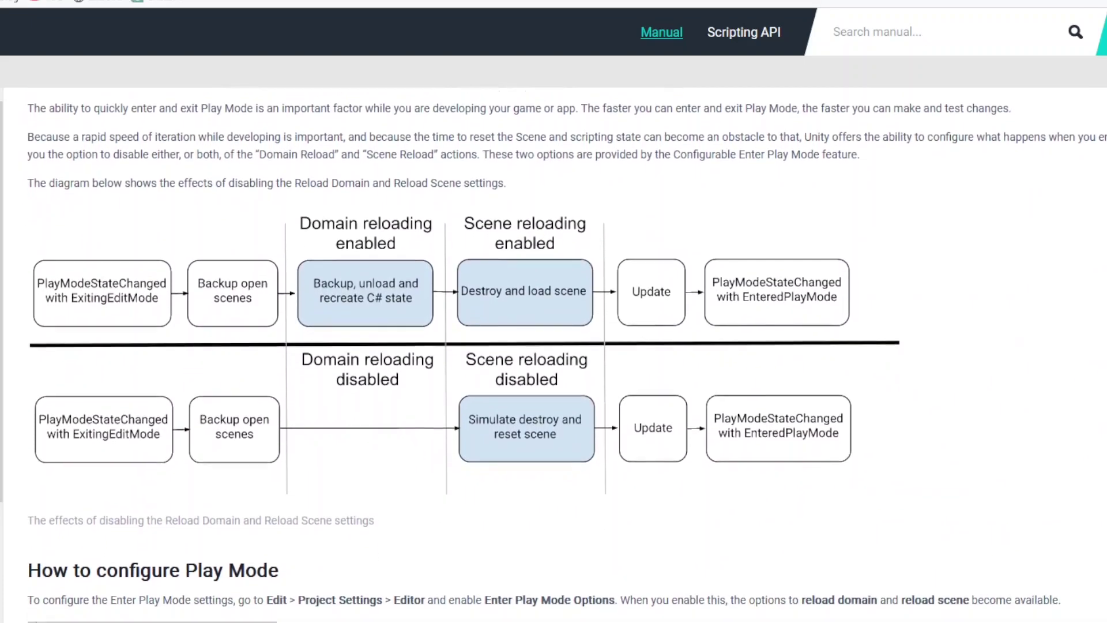
scroll(554, 346, "down", 2)
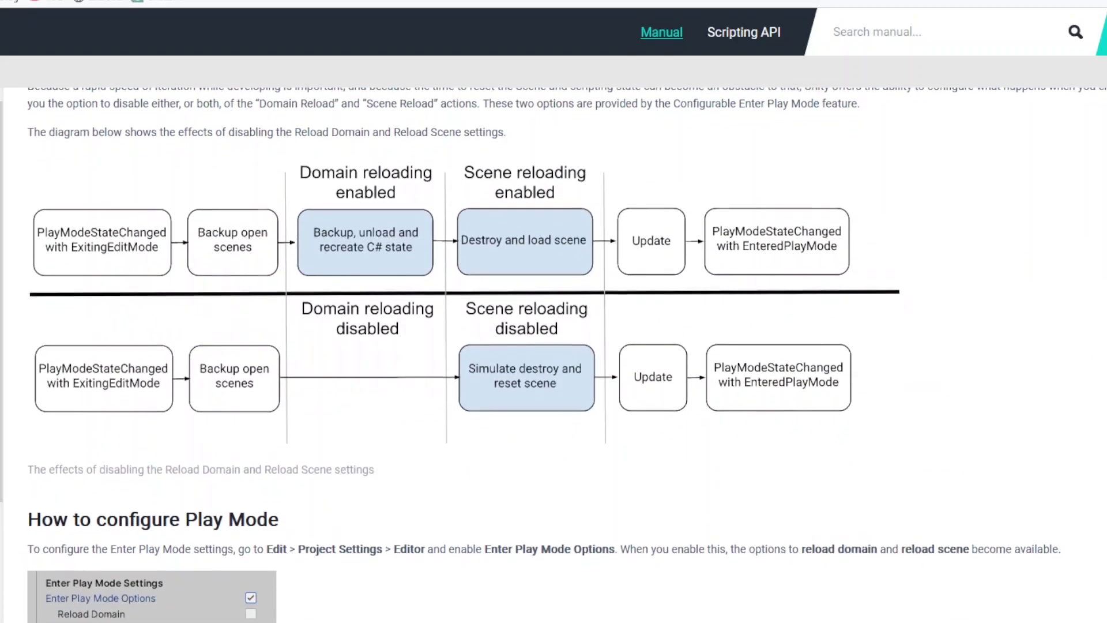
scroll(553, 347, "down", 2)
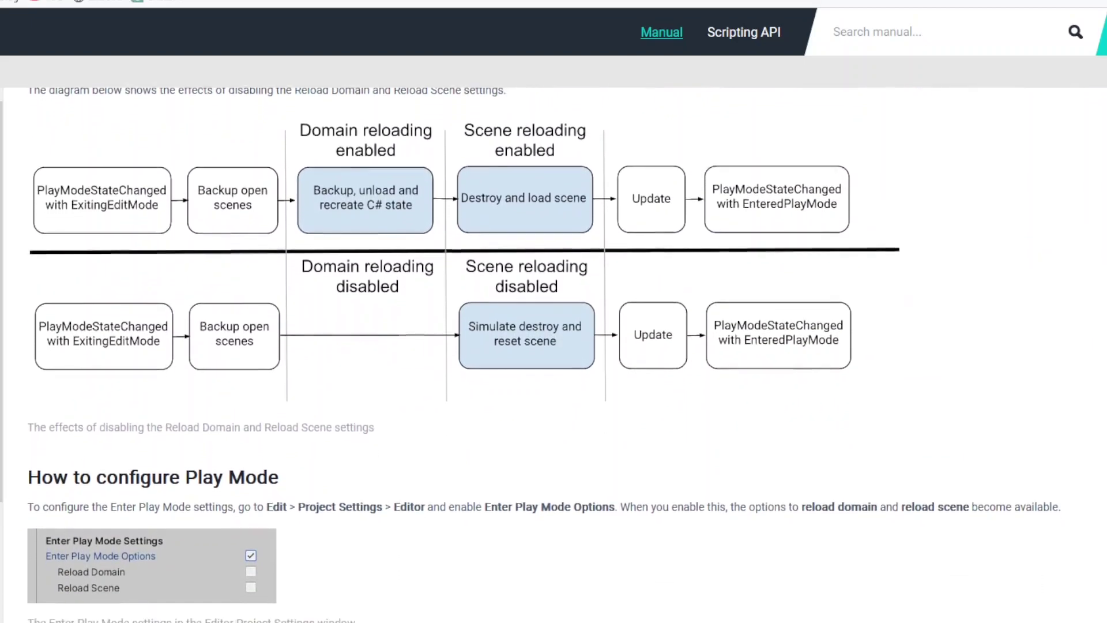
scroll(554, 346, "down", 3)
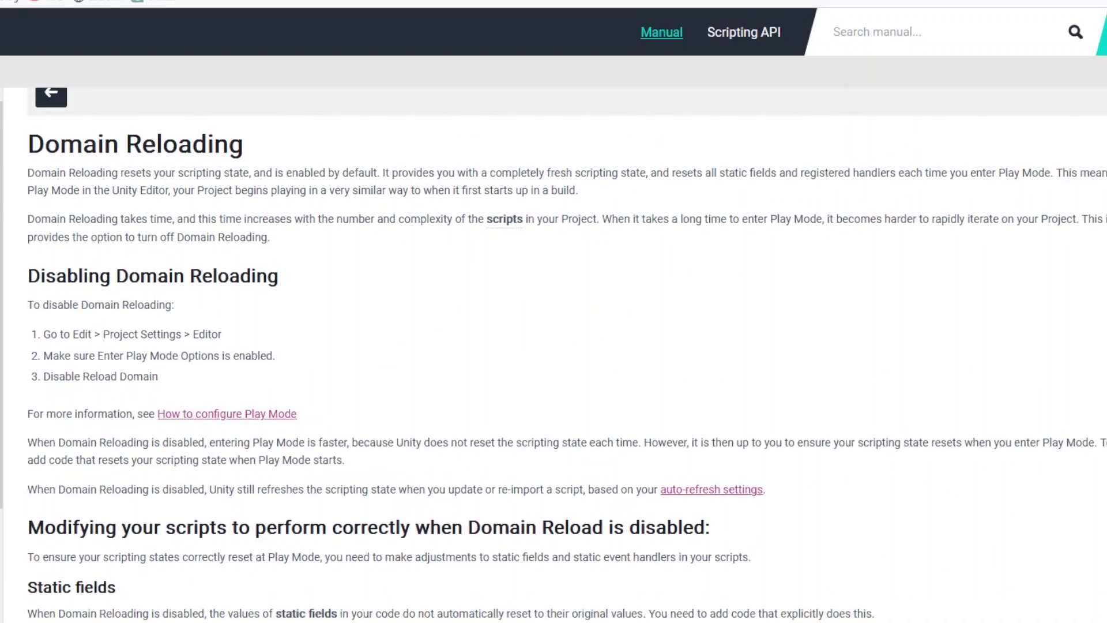
scroll(554, 346, "down", 3)
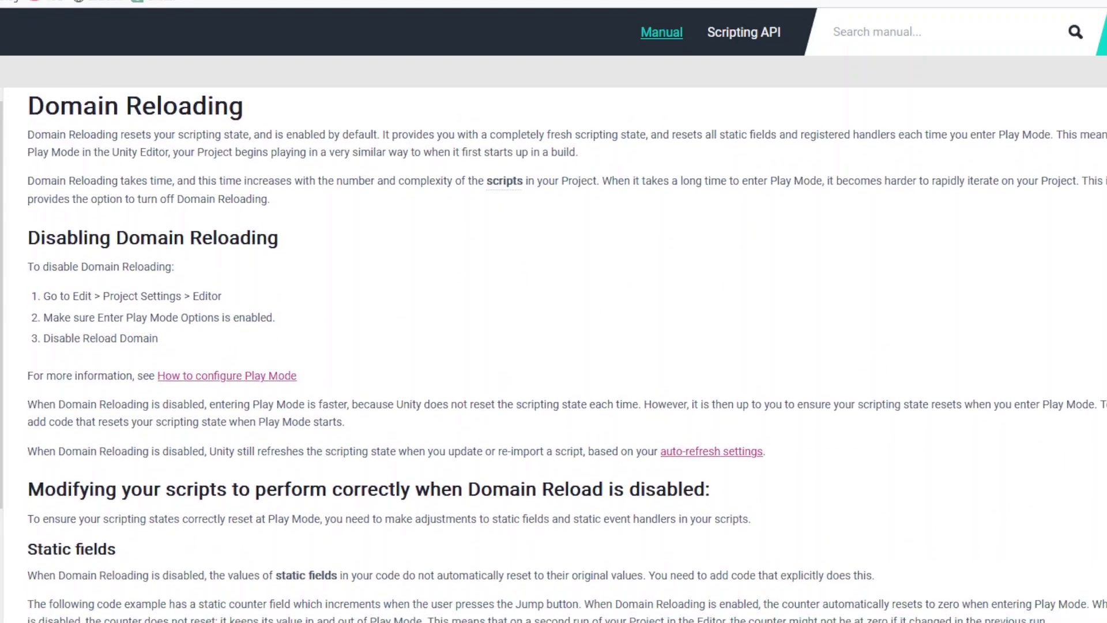
scroll(554, 346, "down", 2)
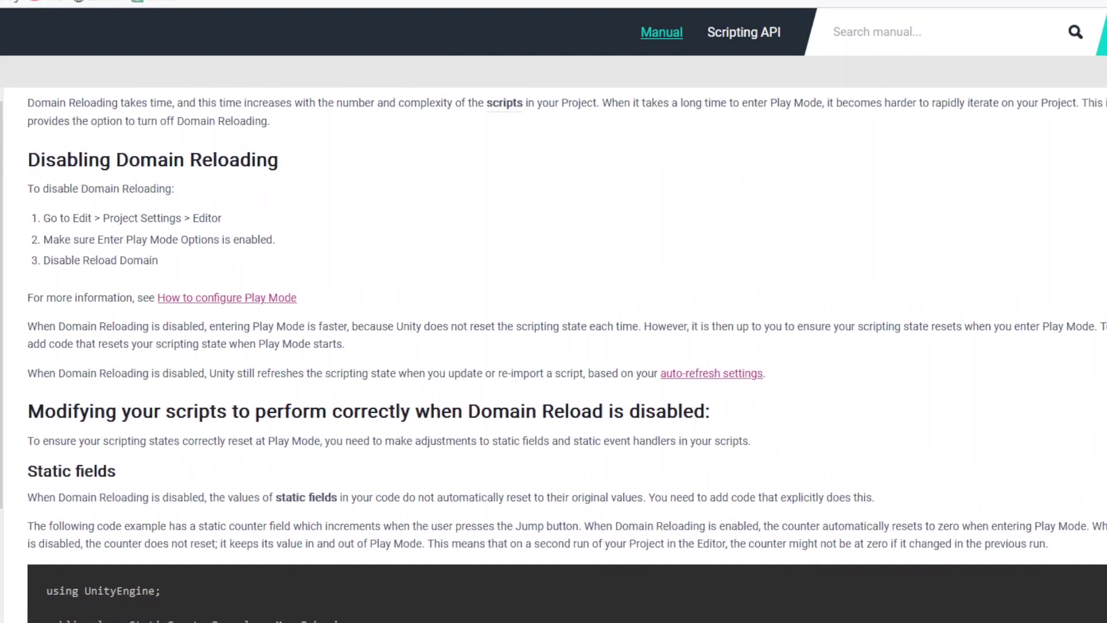
scroll(554, 346, "down", 2)
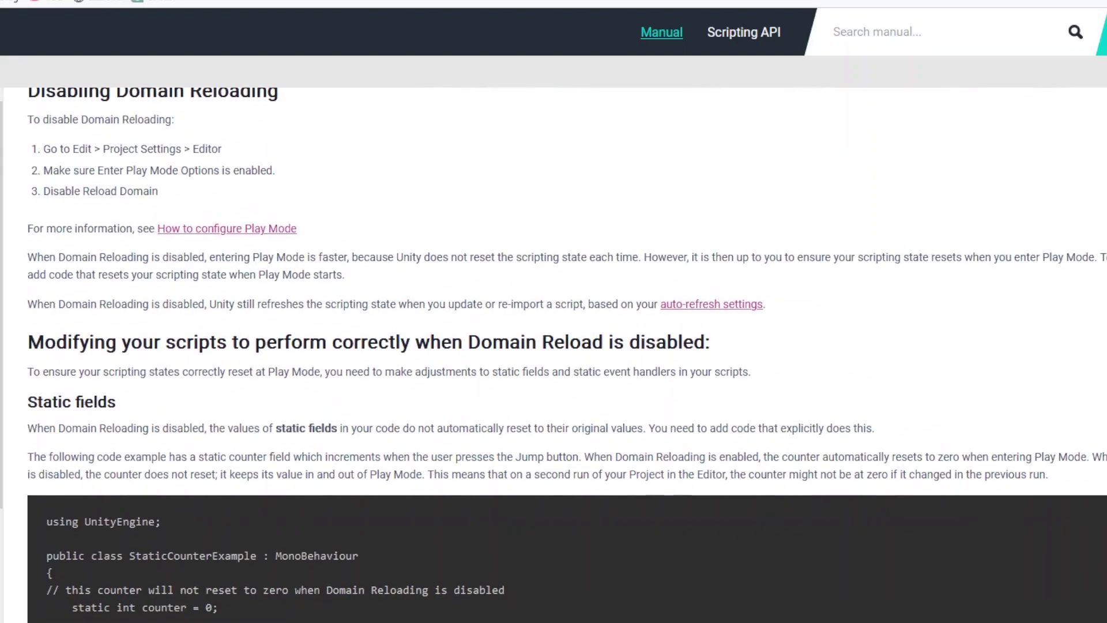
scroll(554, 346, "down", 2)
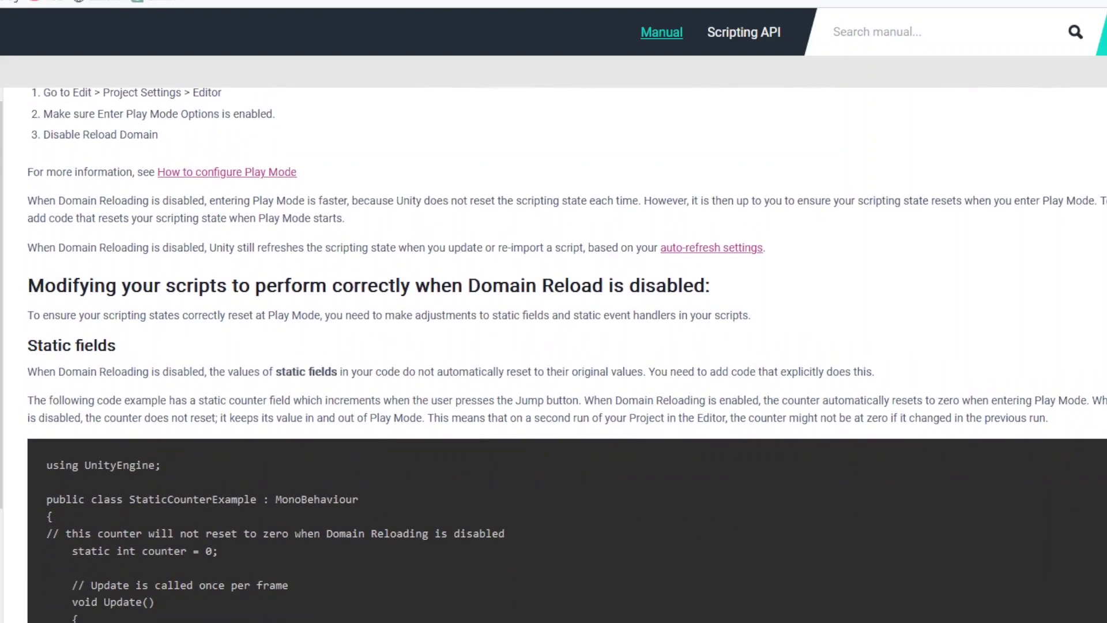
scroll(553, 346, "down", 2)
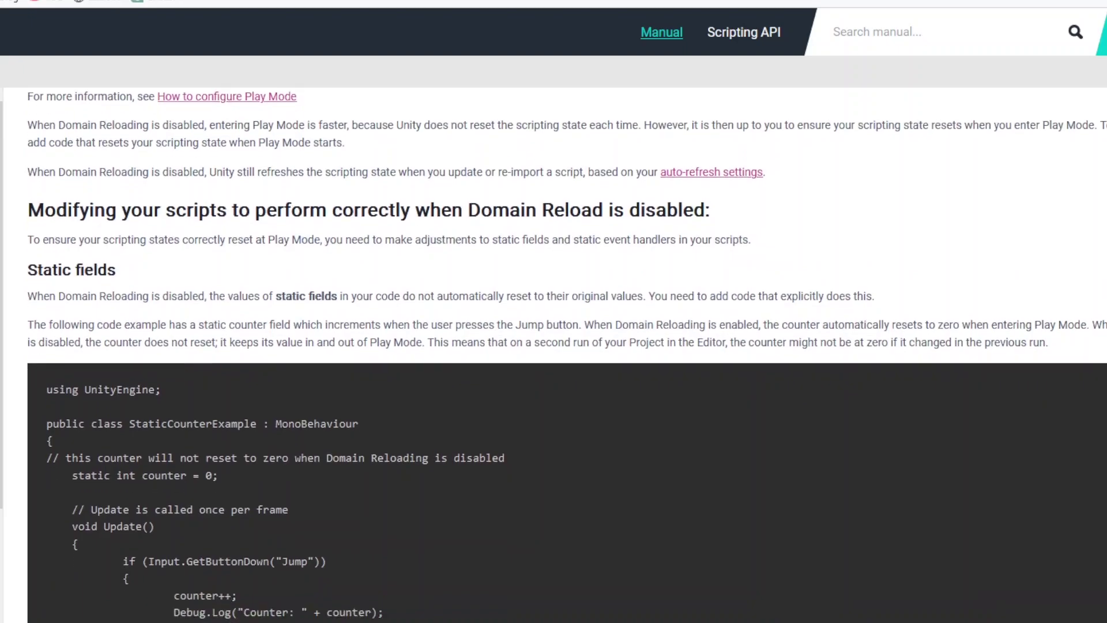
scroll(553, 346, "down", 2)
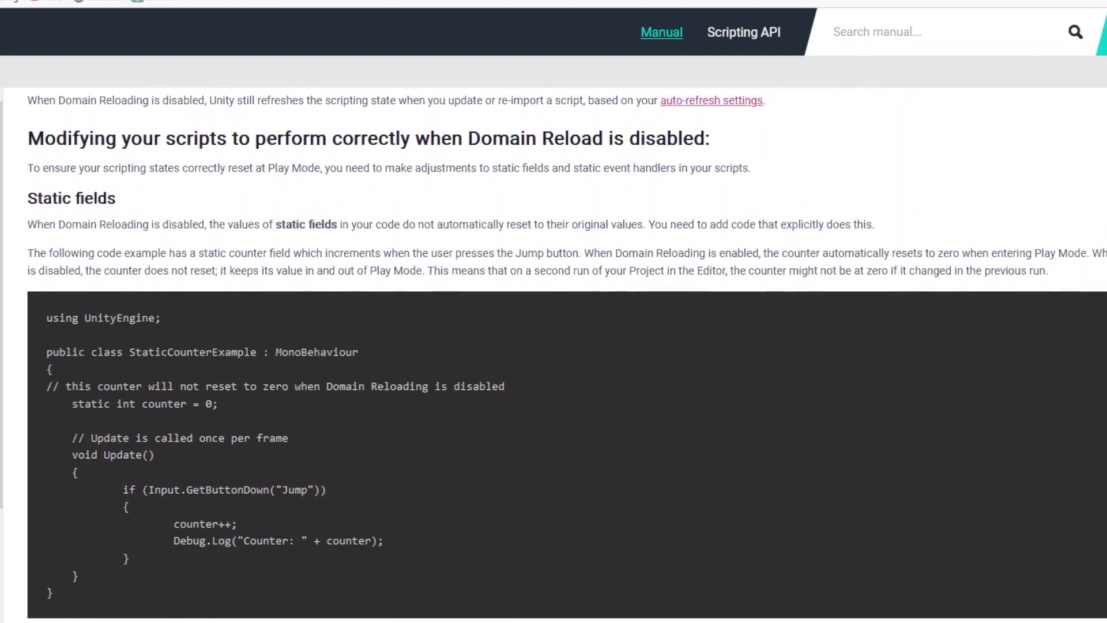
scroll(554, 346, "down", 1)
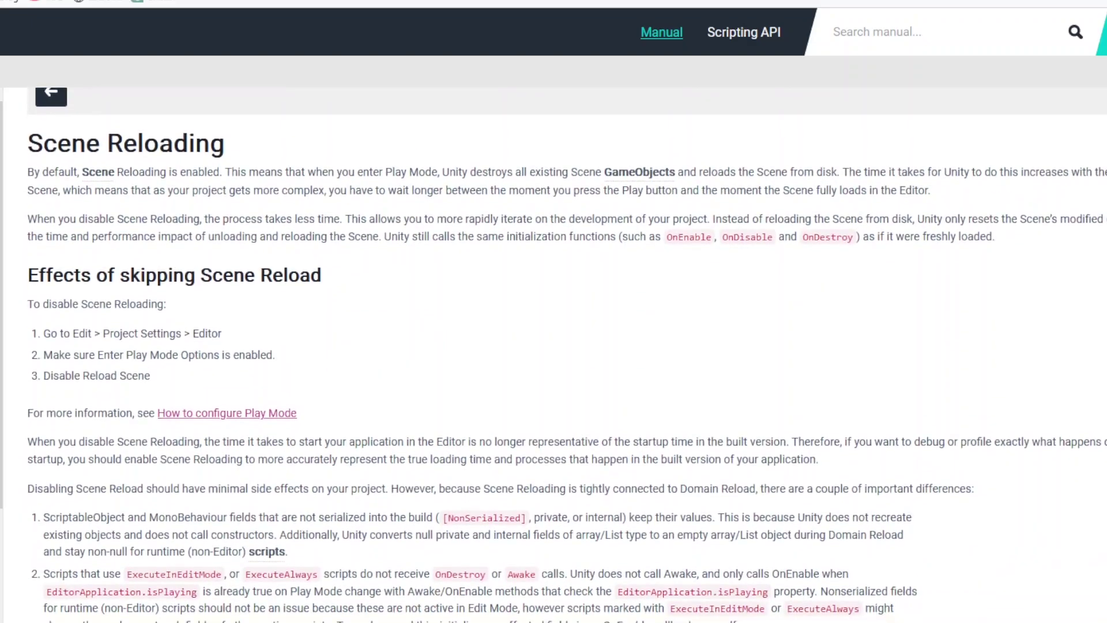
- Scroll down through the Scene Reloading manual page
scroll(554, 346, "down", 1)
scroll(554, 345, "down", 1)
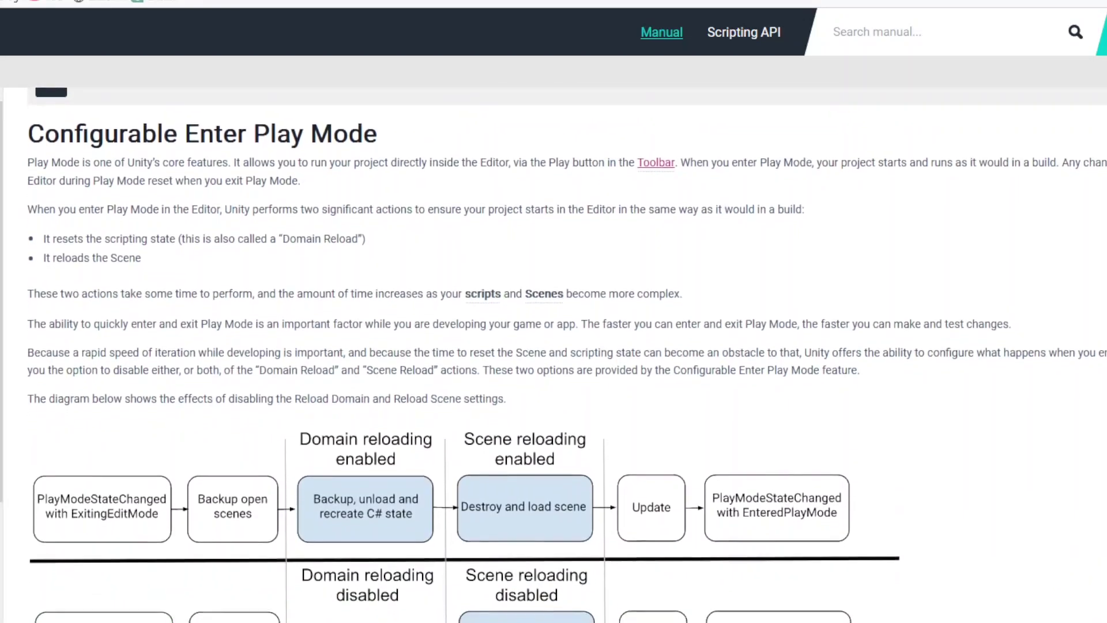
- Scroll past the reload diagram to the How to configure Play Mode section and its settings image
scroll(553, 354, "down", 2)
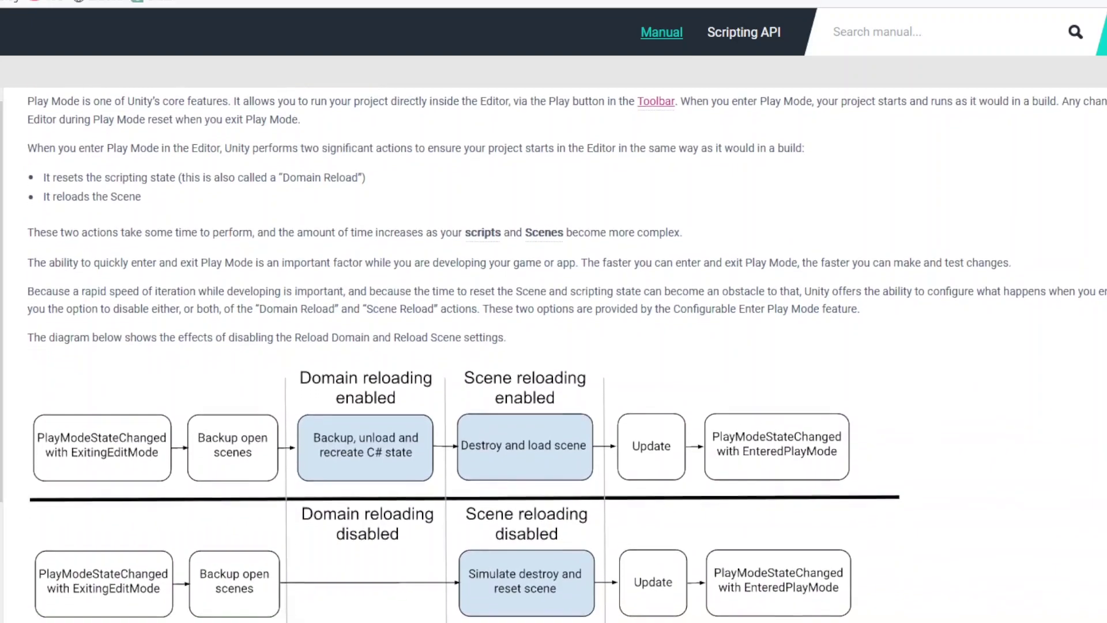
scroll(554, 355, "down", 2)
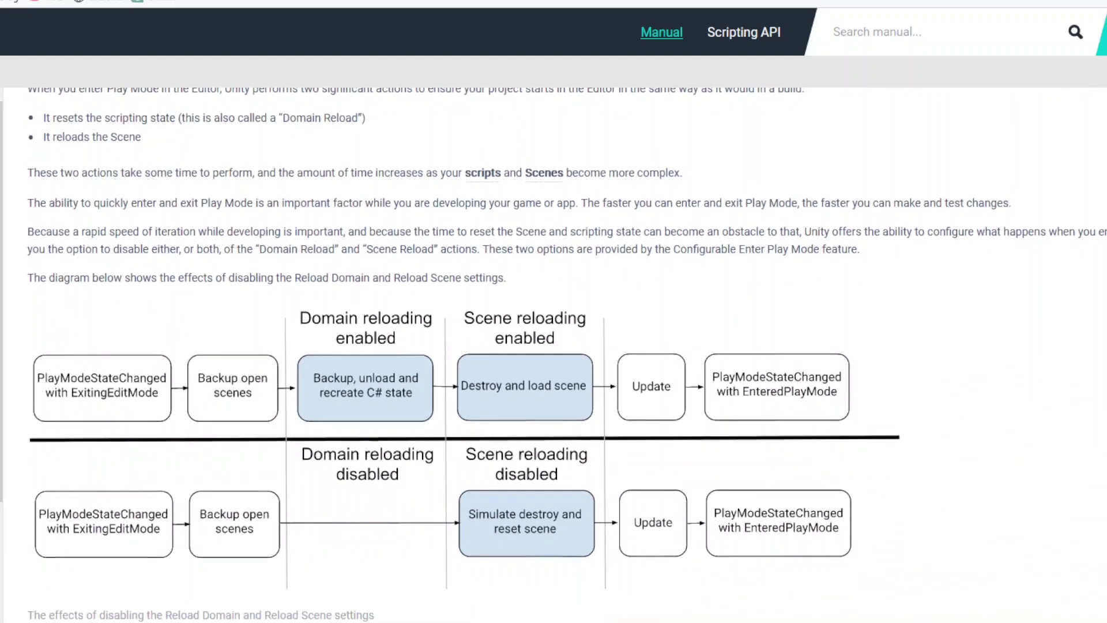
scroll(553, 355, "down", 2)
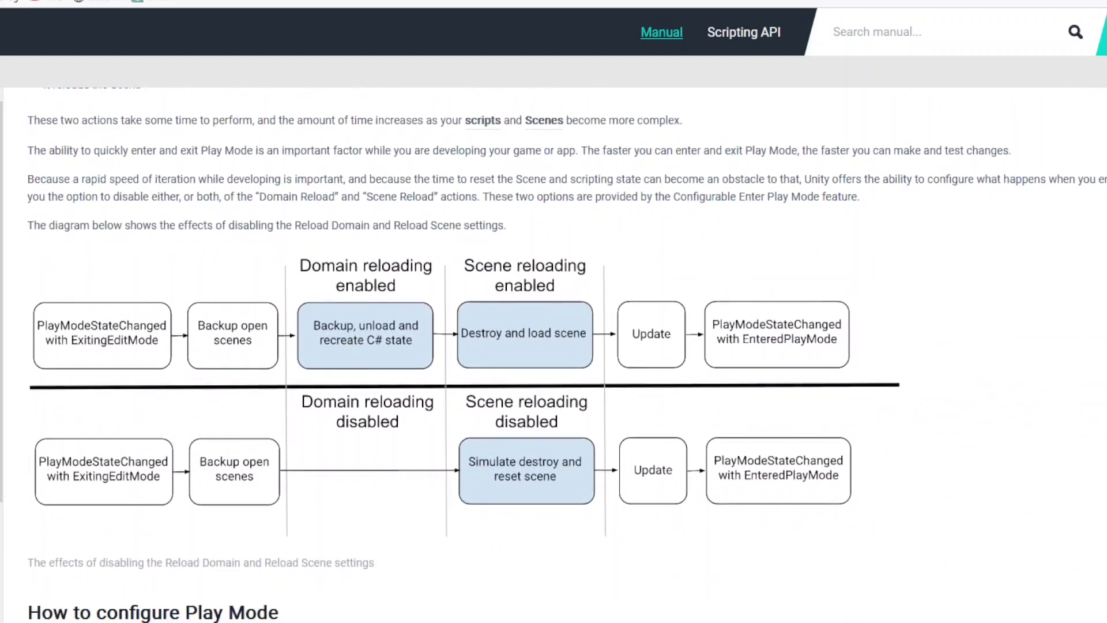
scroll(554, 355, "down", 2)
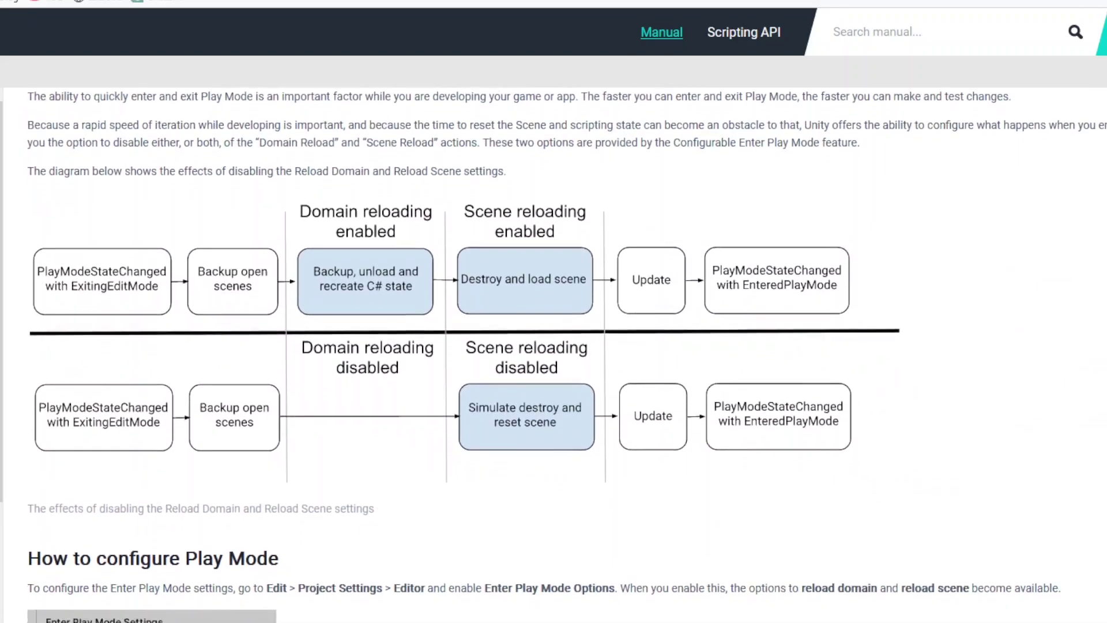
scroll(555, 355, "down", 2)
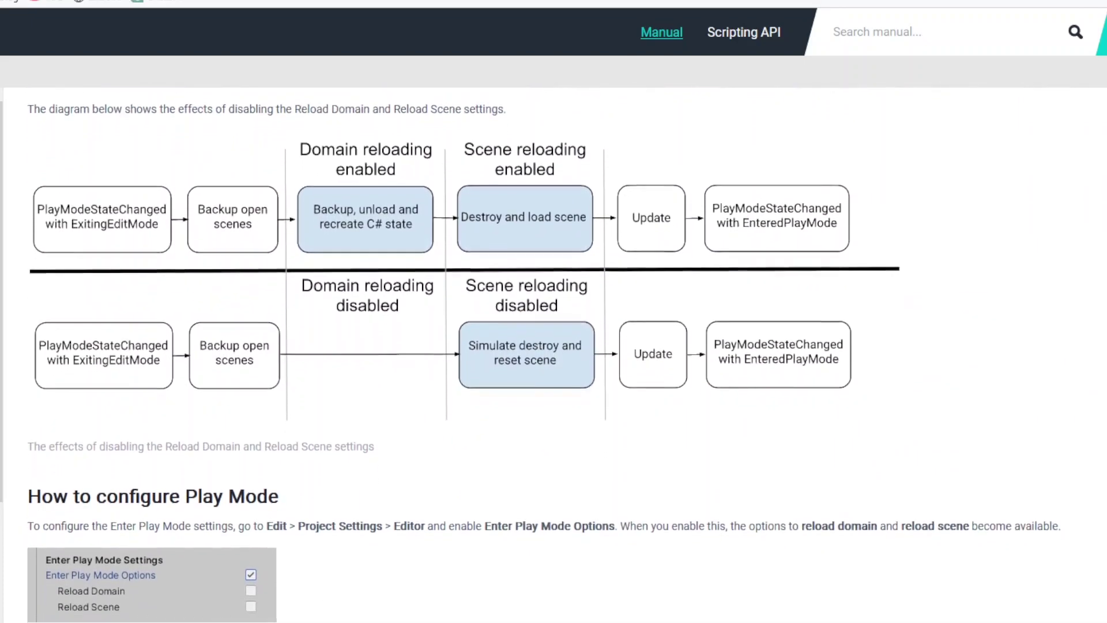
scroll(553, 355, "down", 2)
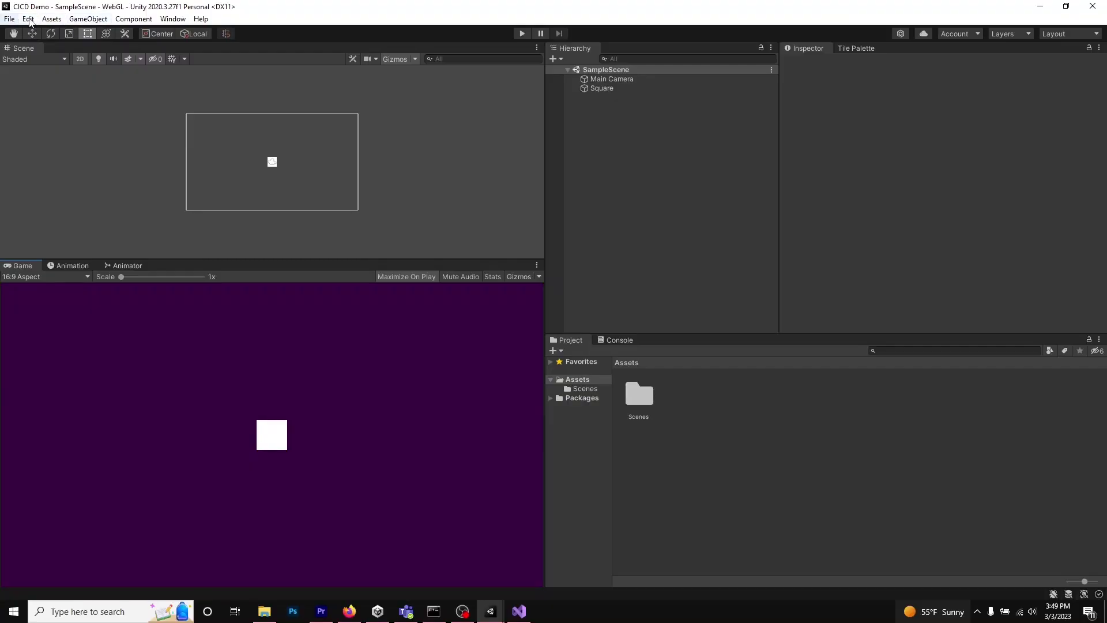
- Open Project Settings from the Edit menu on its Editor page
left_click(32, 21)
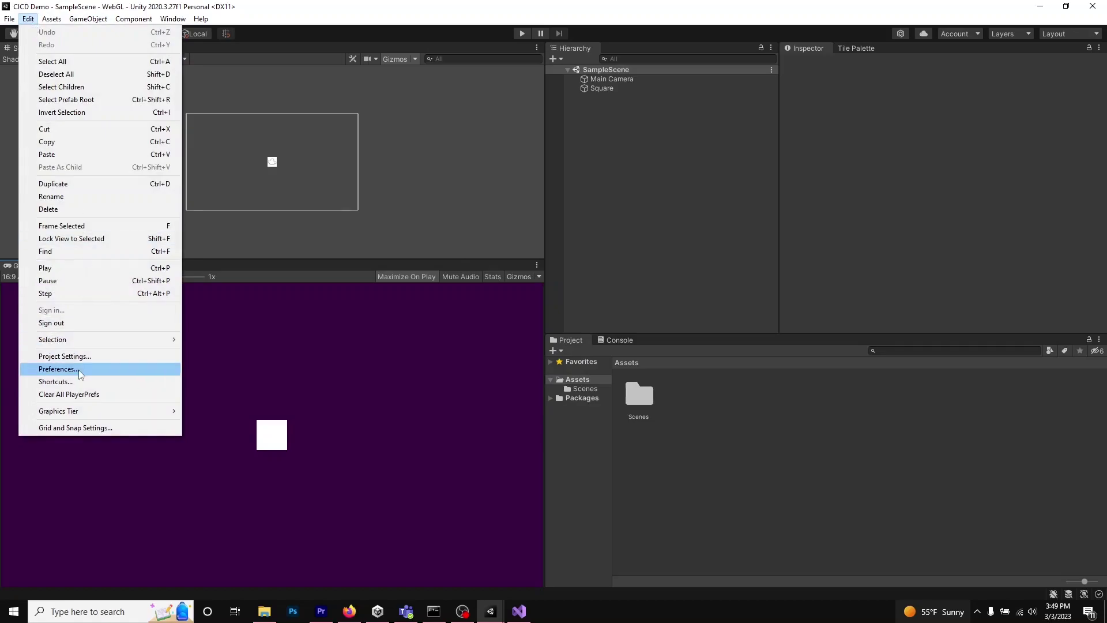
left_click(64, 356)
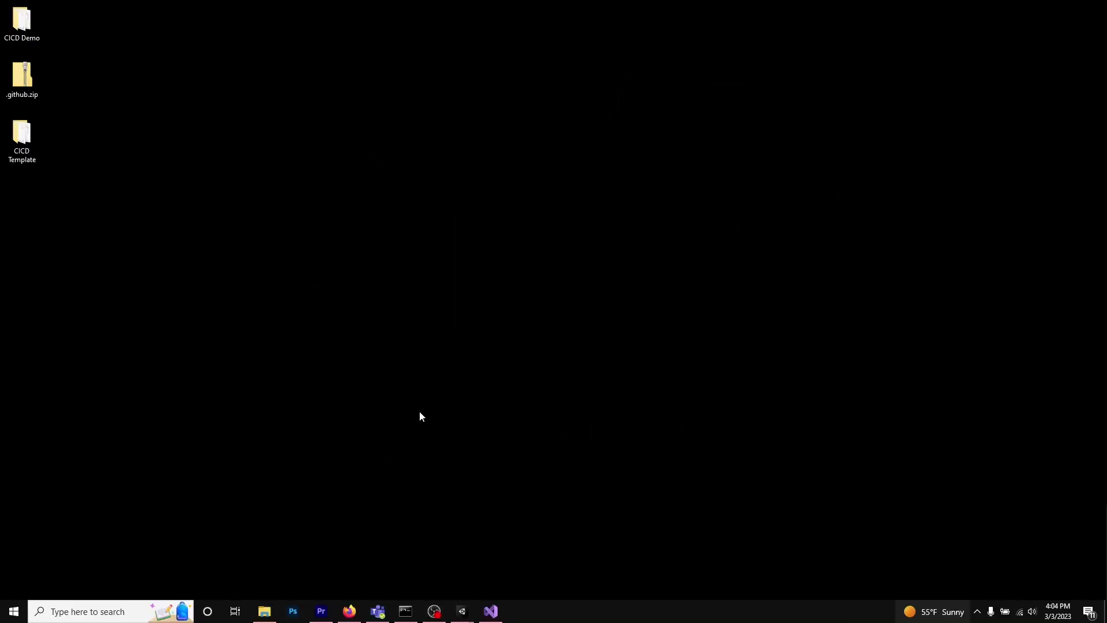
- Launch Windows Calculator and enter 10
key("XF86Calculator")
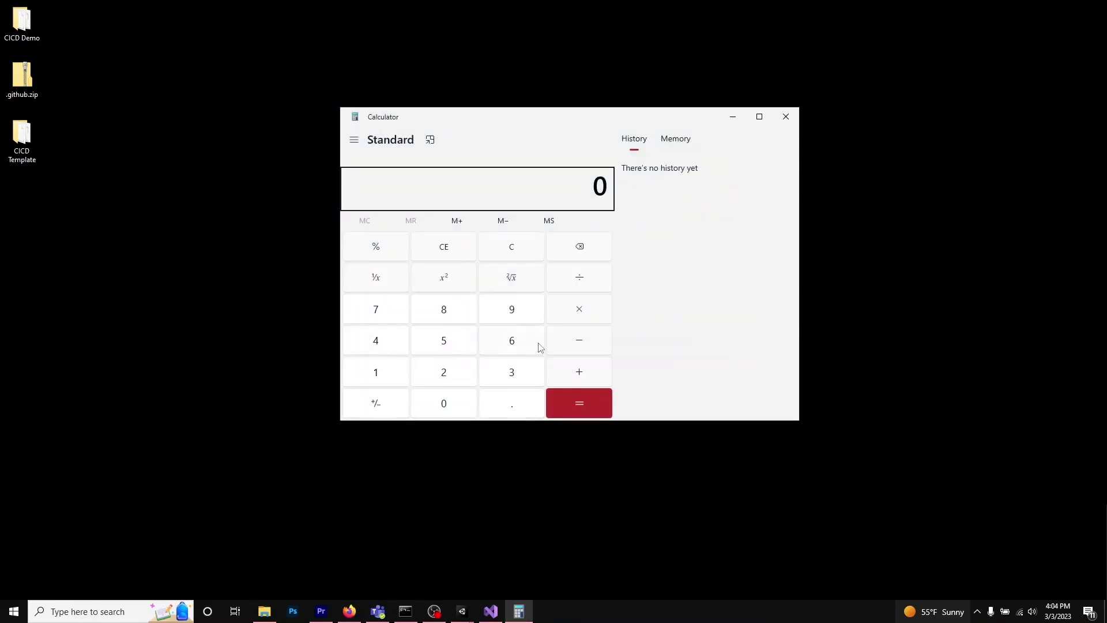
left_click(554, 189)
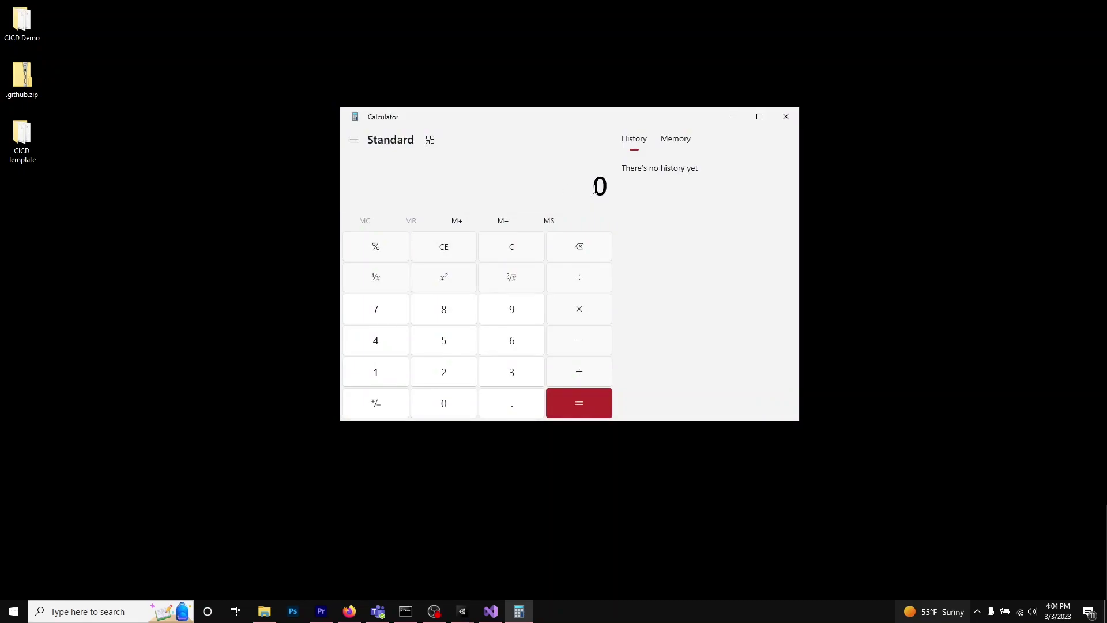
type("10")
- Compute 10 × 25 = 250, then divide the result by 60
type("25")
key("BackSpace")
key("BackSpace")
type("*25")
key("Return")
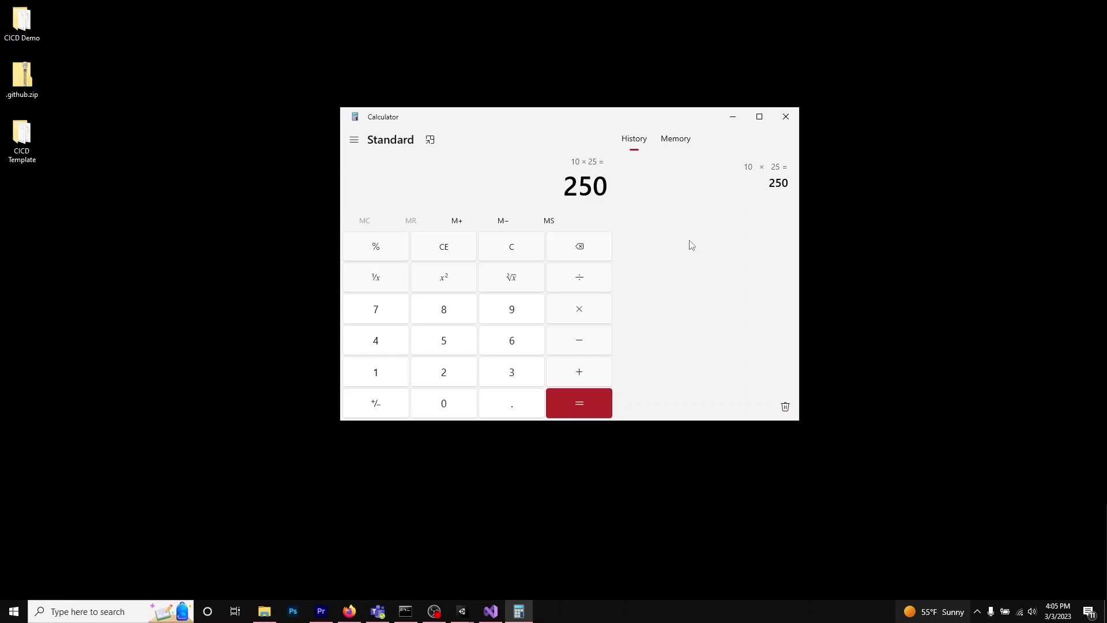
key("slash")
type("60")
key("Return")
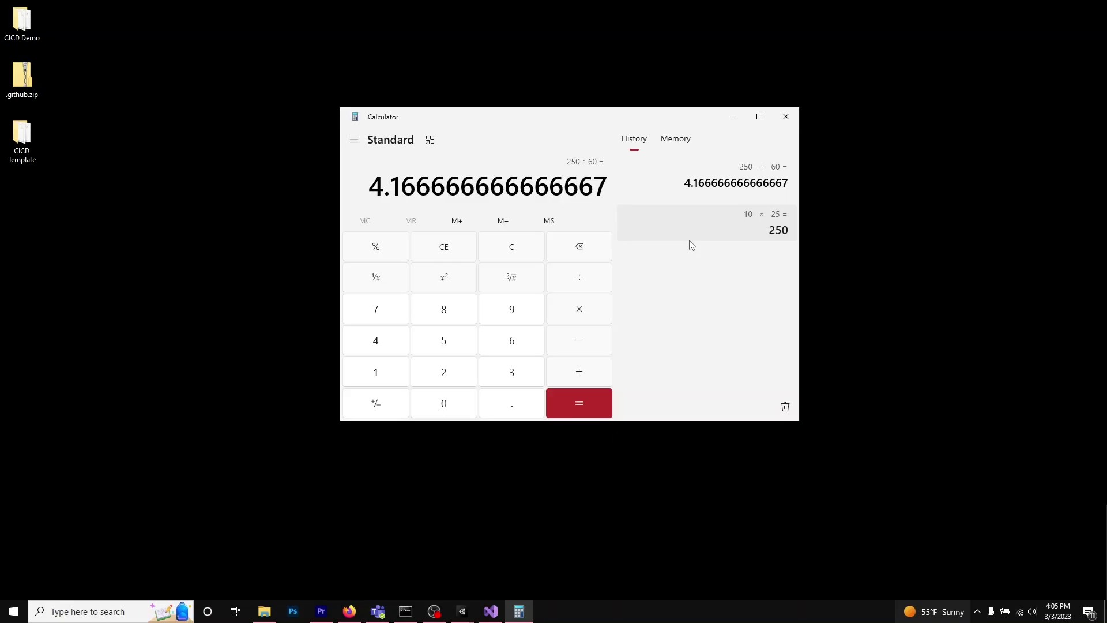
- Multiply the result by 365, then divide by 60 to reach 25.347222222222222
key("asterisk")
type("365")
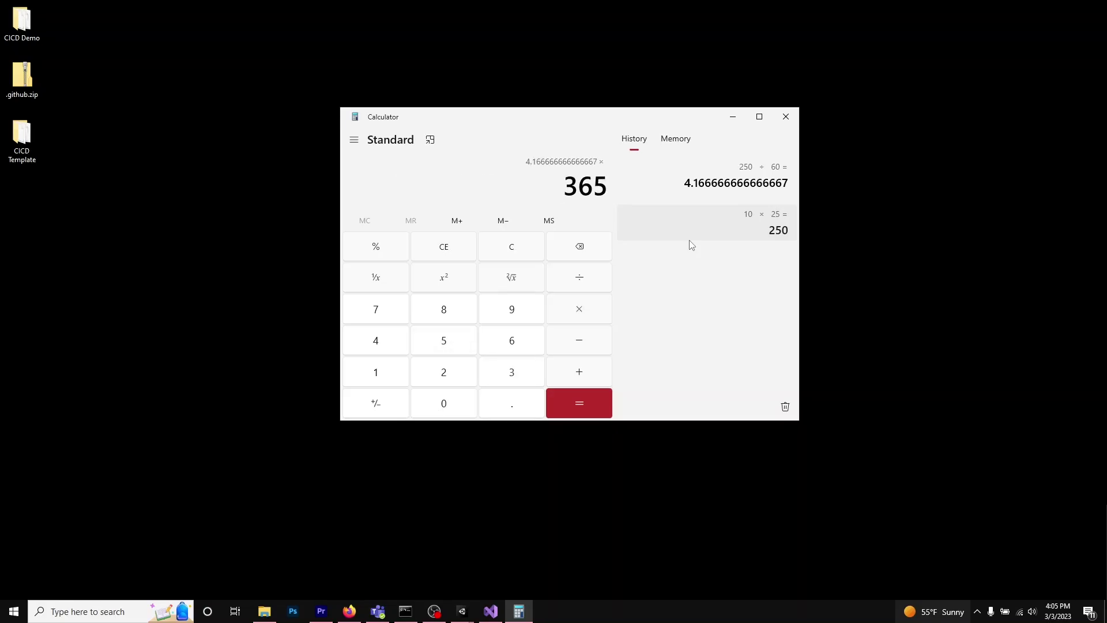
key("Return")
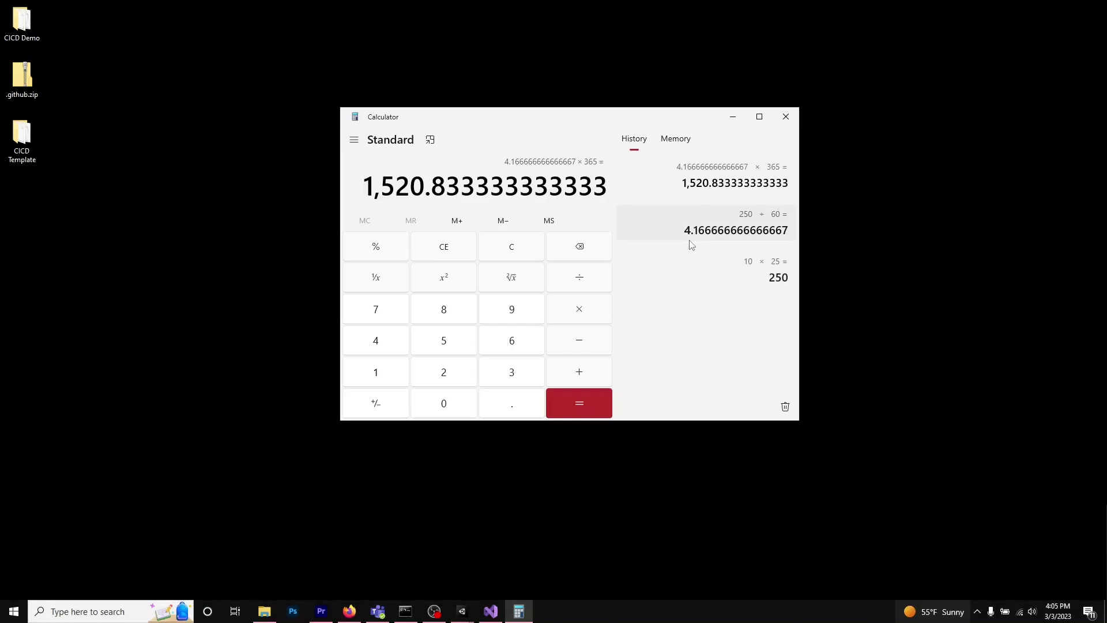
key("slash")
type("60")
key("Return")
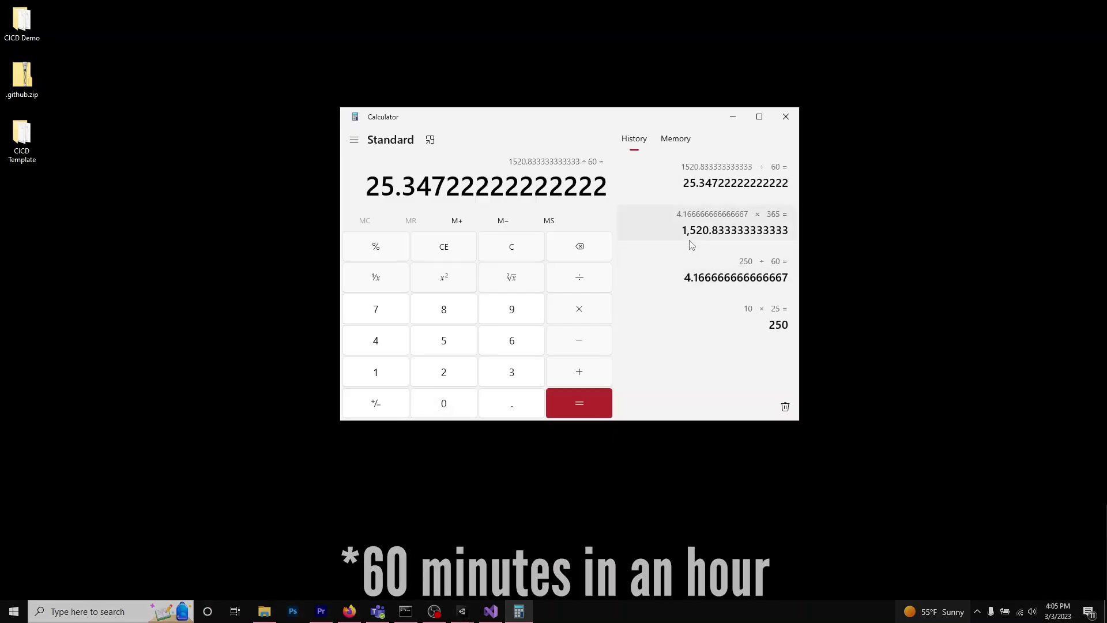